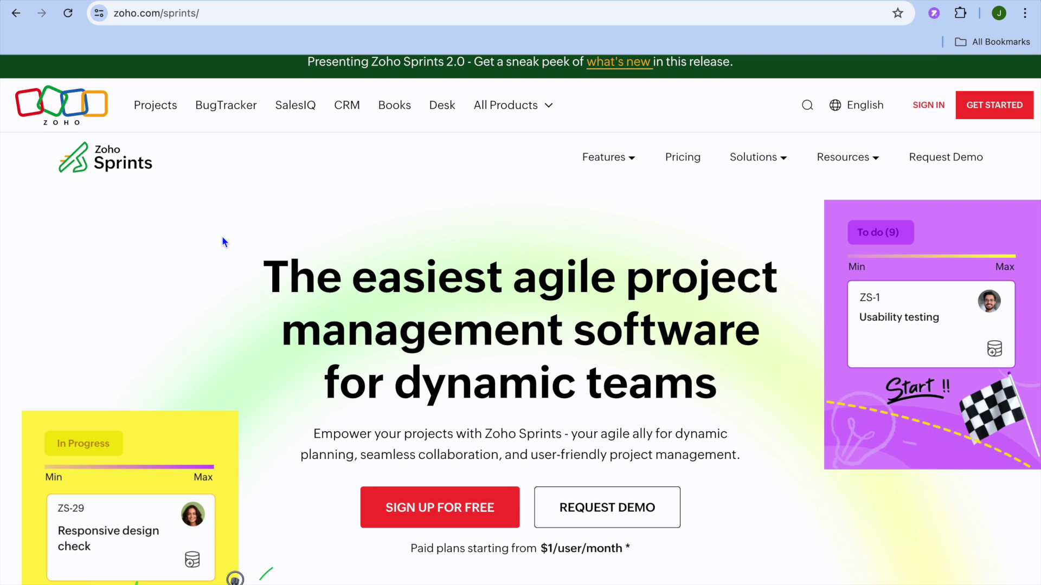
- Browse the product landing page, go back to All Projects, and open the Create Project form
scroll(222, 237, "down", 2)
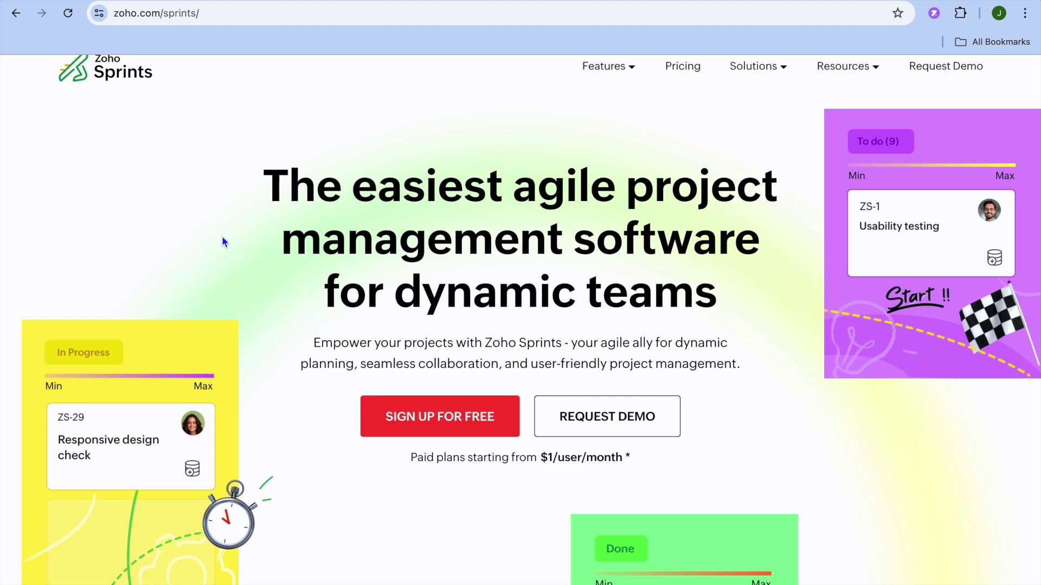
scroll(223, 241, "down", 1)
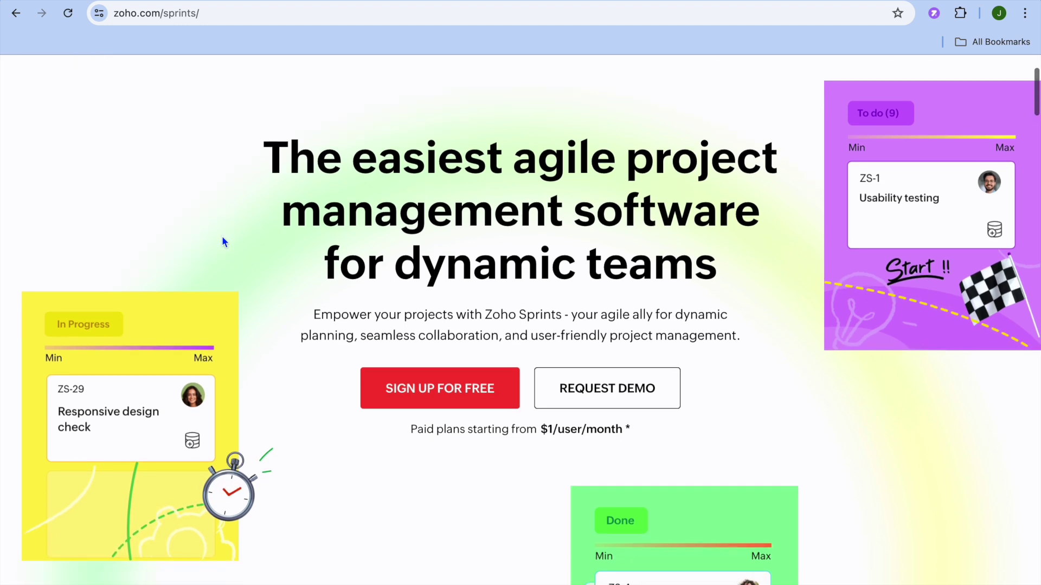
scroll(224, 242, "down", 1)
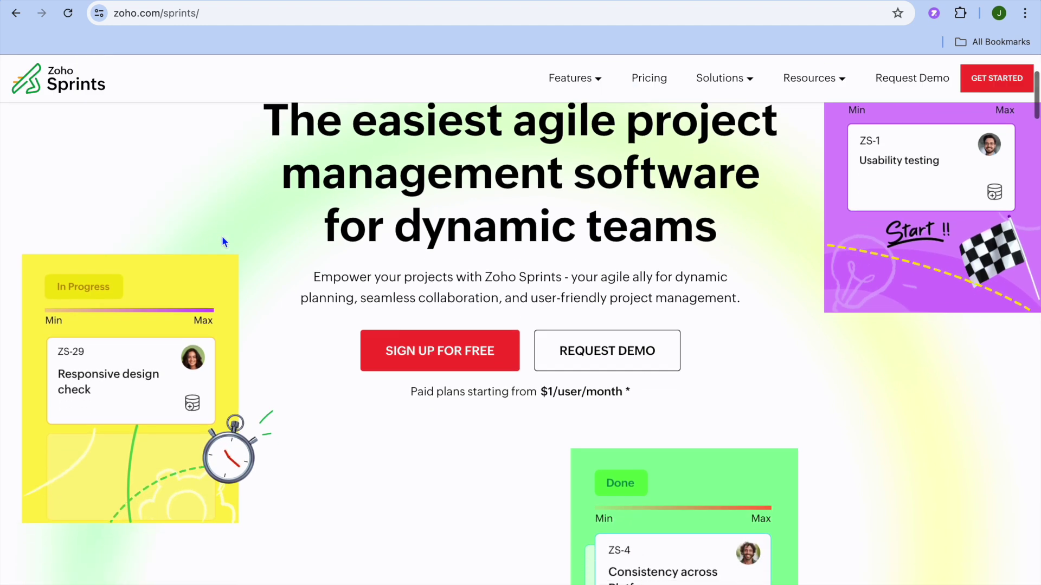
scroll(223, 241, "down", 1)
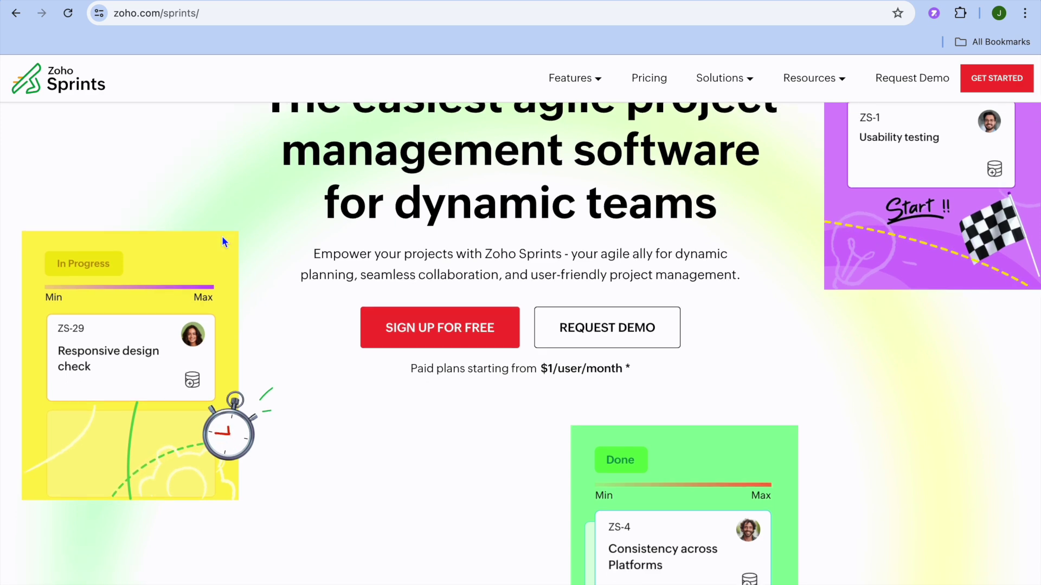
scroll(222, 241, "down", 1)
scroll(222, 242, "down", 1)
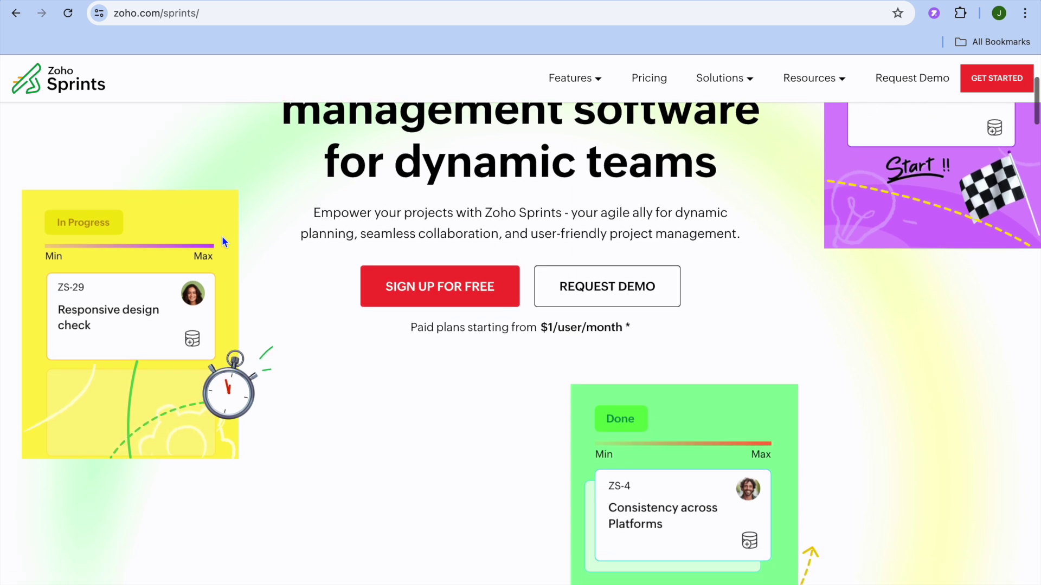
scroll(222, 242, "down", 1)
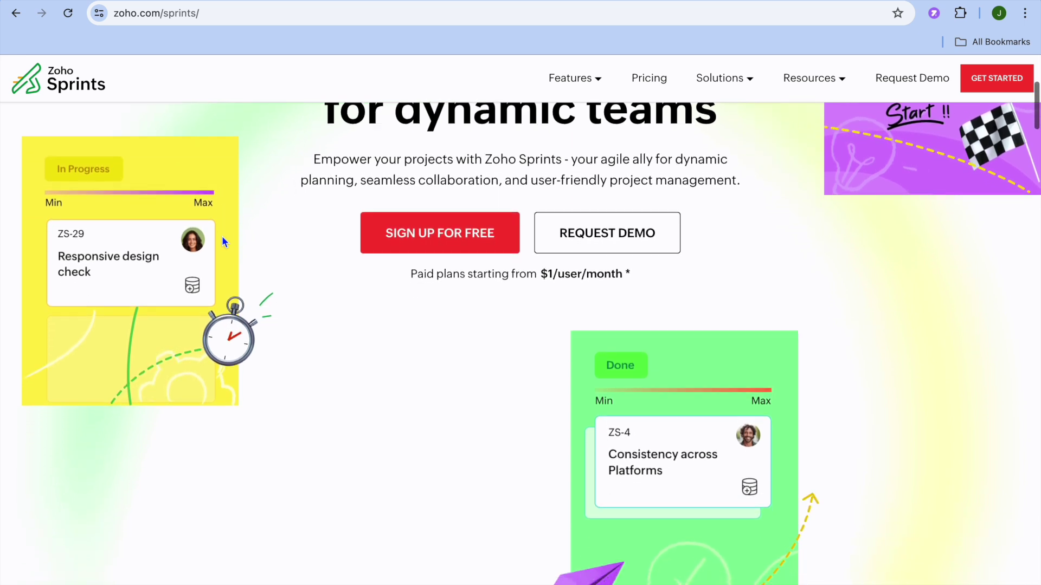
scroll(222, 242, "down", 1)
scroll(223, 242, "down", 1)
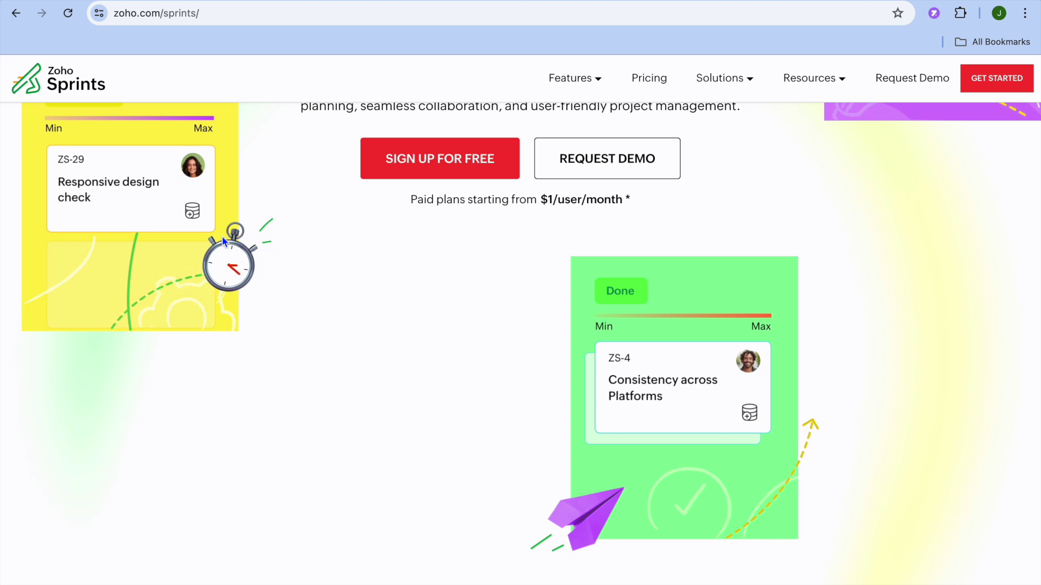
scroll(223, 242, "up", 7)
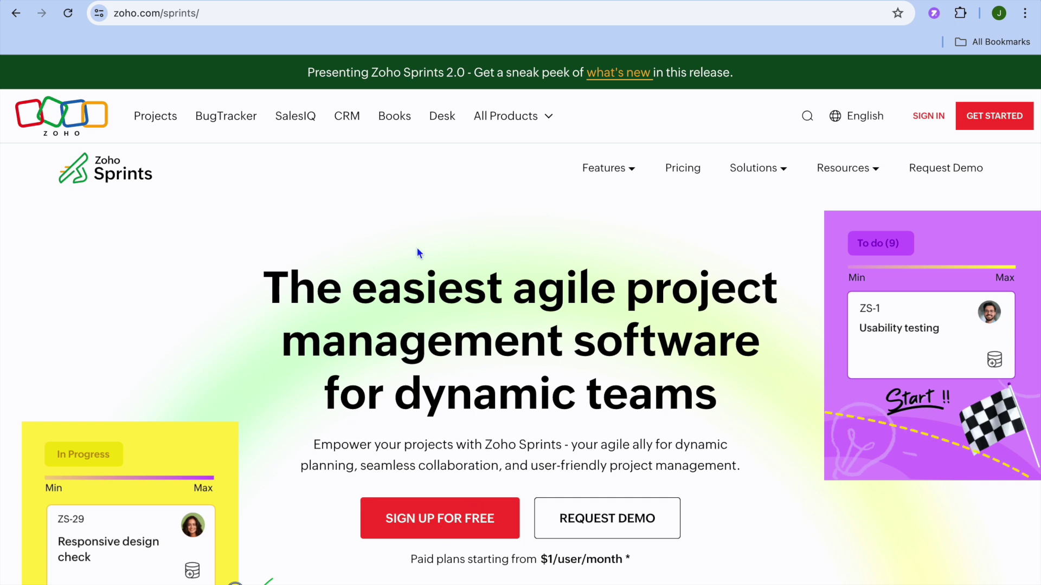
key("alt+Left")
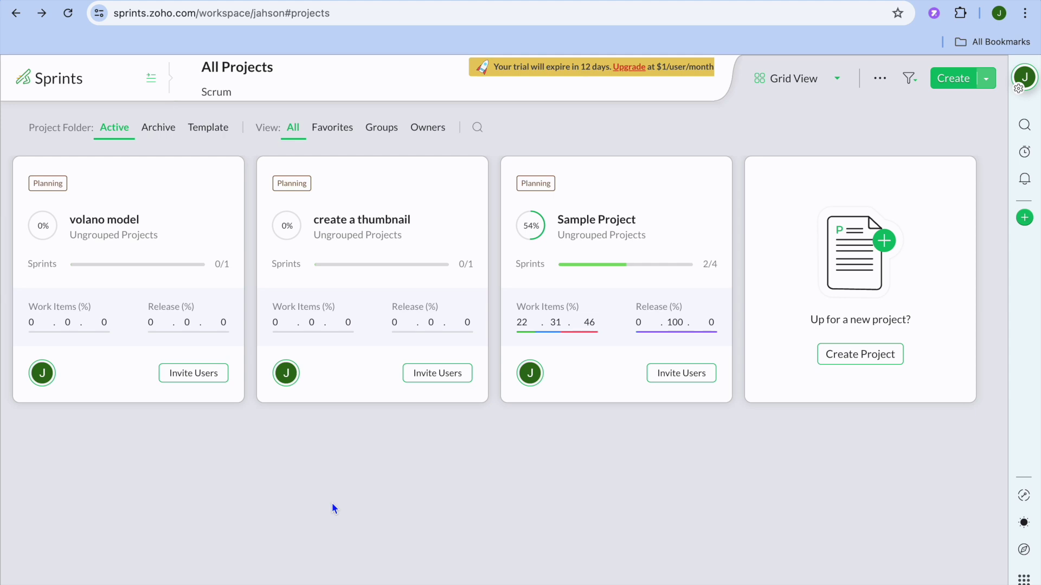
left_click(839, 359)
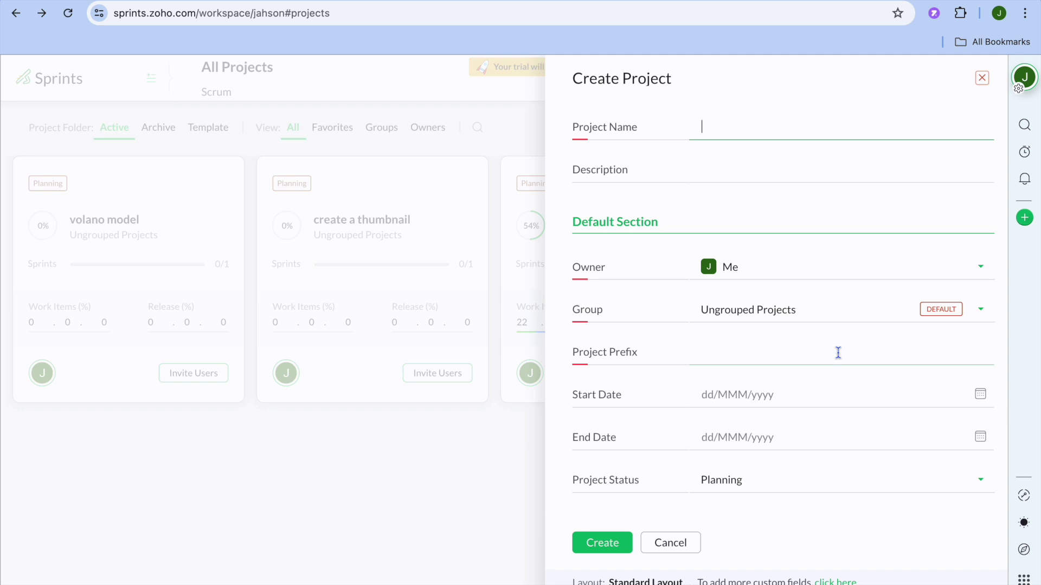
- Enter 'create a video' as the project name, which auto-fills the prefix CAV
type("create a video")
- Give the project a 24 Jun 2024 start and 27 Jun 2024 end, then create it
left_click(779, 394)
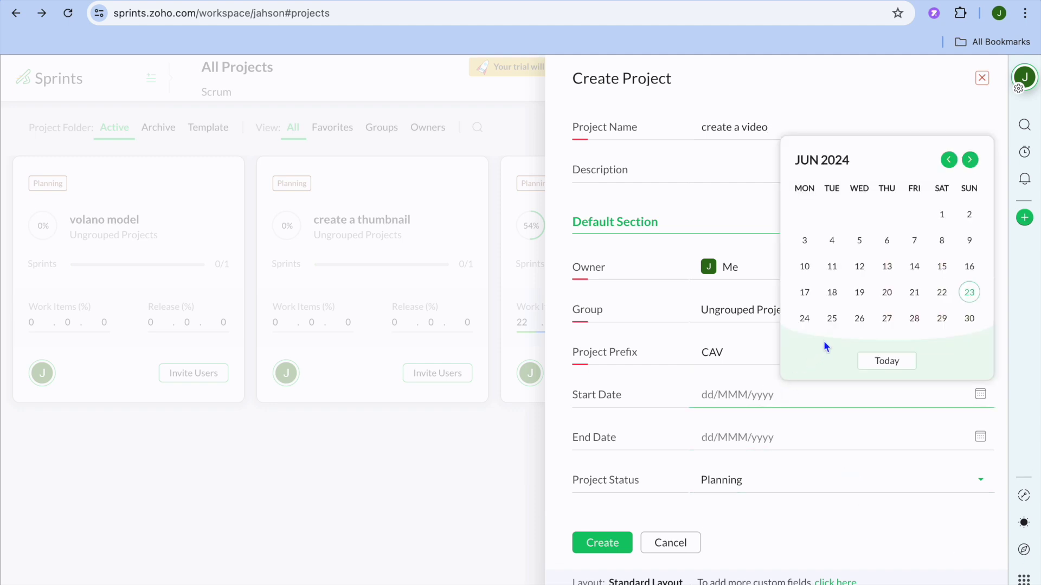
left_click(806, 320)
left_click(807, 447)
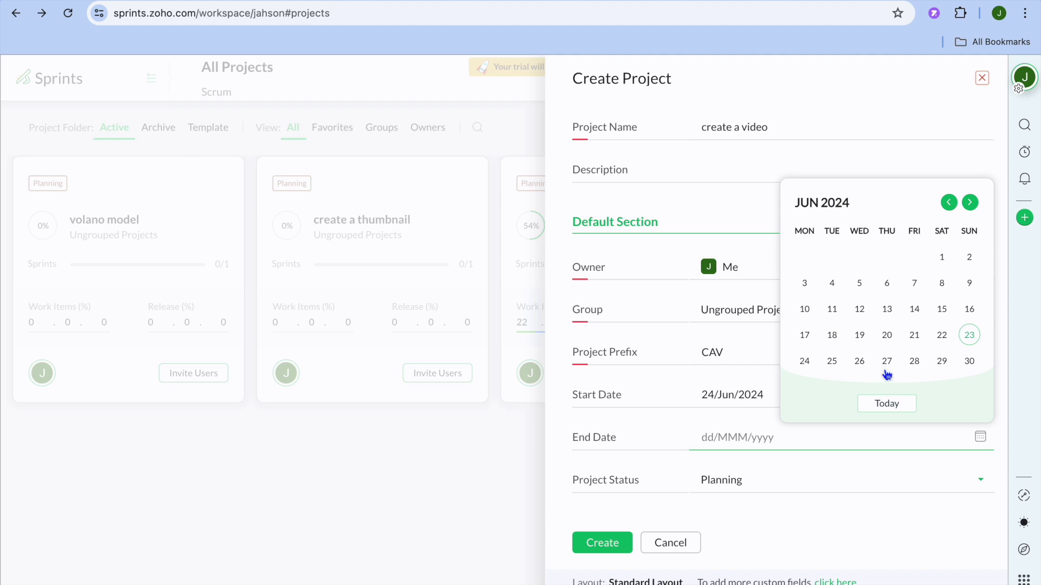
left_click(887, 362)
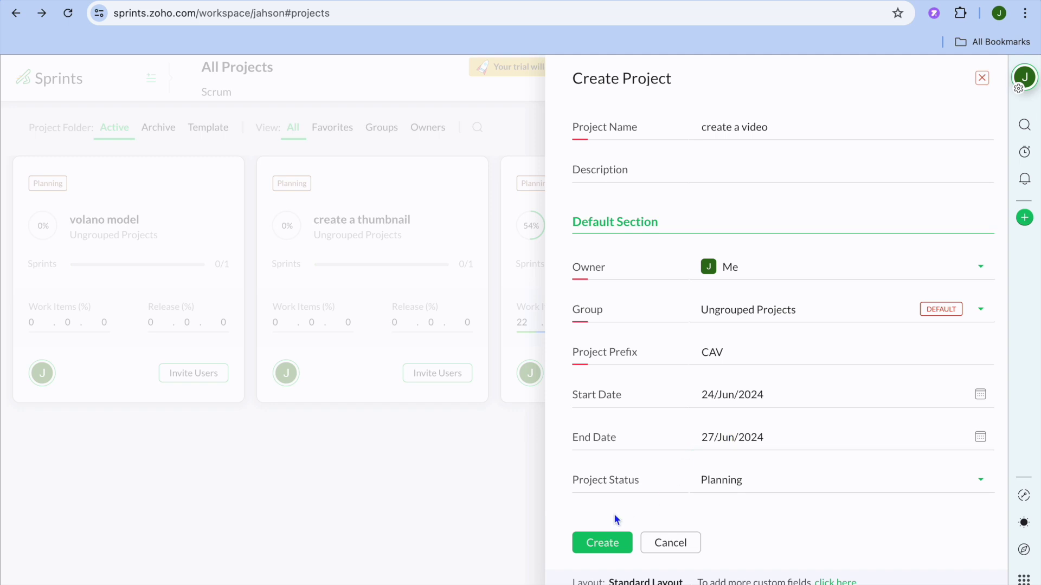
left_click(597, 544)
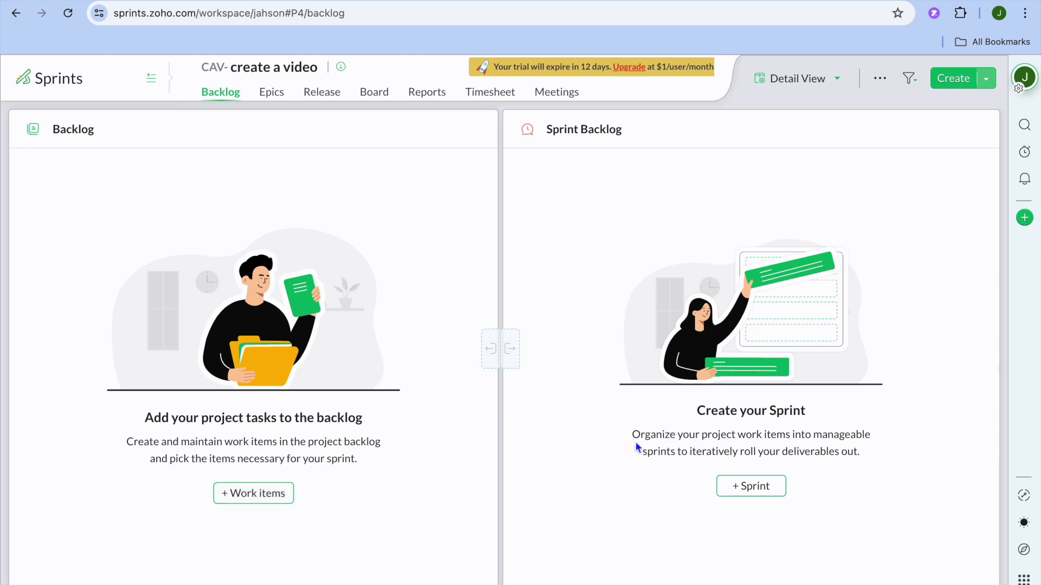
- Create sprint 'create thumbnail' with explicit dates 24 Jun 2024 to 25 Jun 2024
left_click(740, 486)
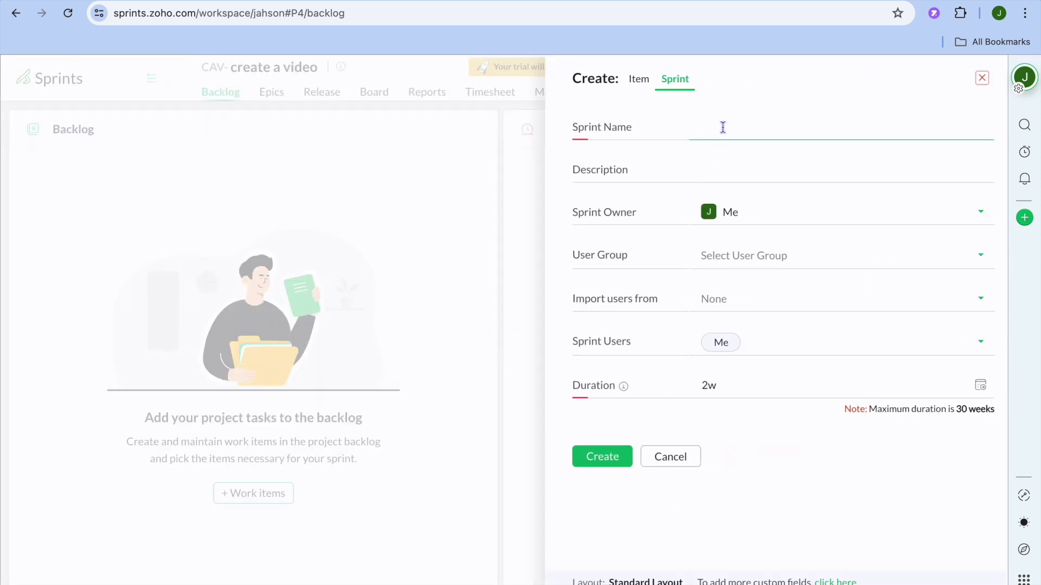
type("create thumbnail")
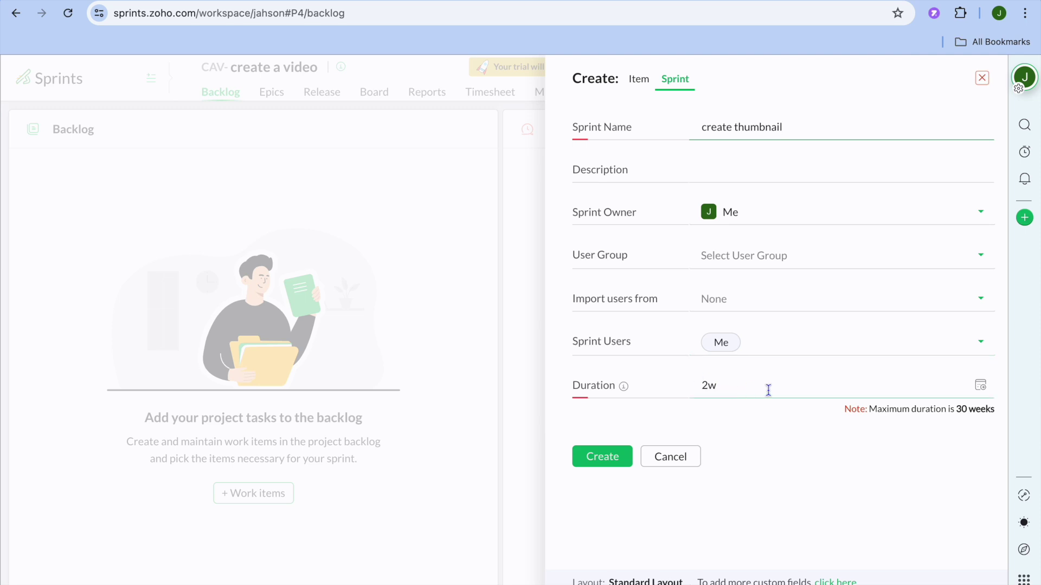
left_click(892, 389)
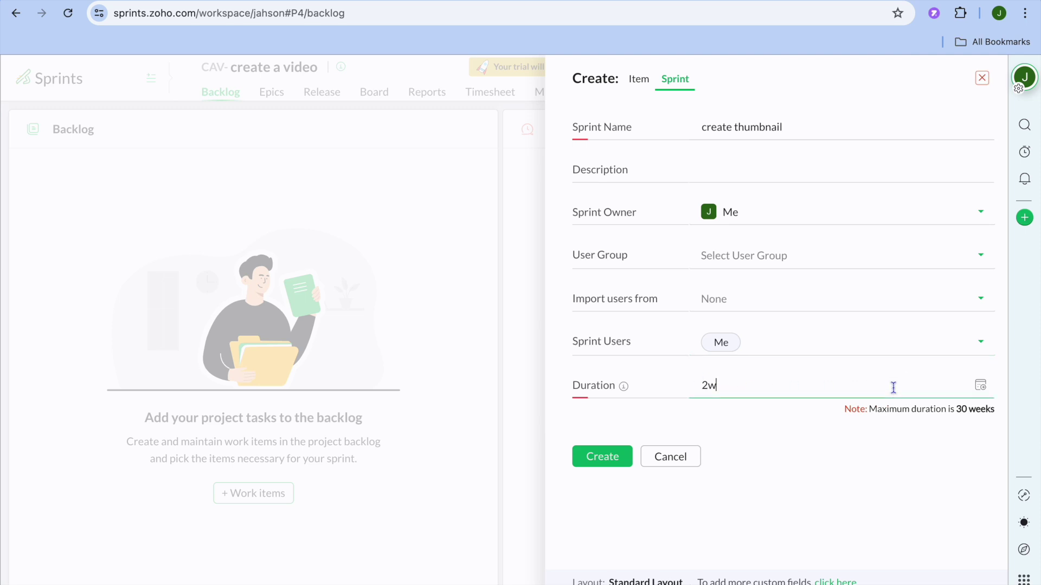
left_click(980, 385)
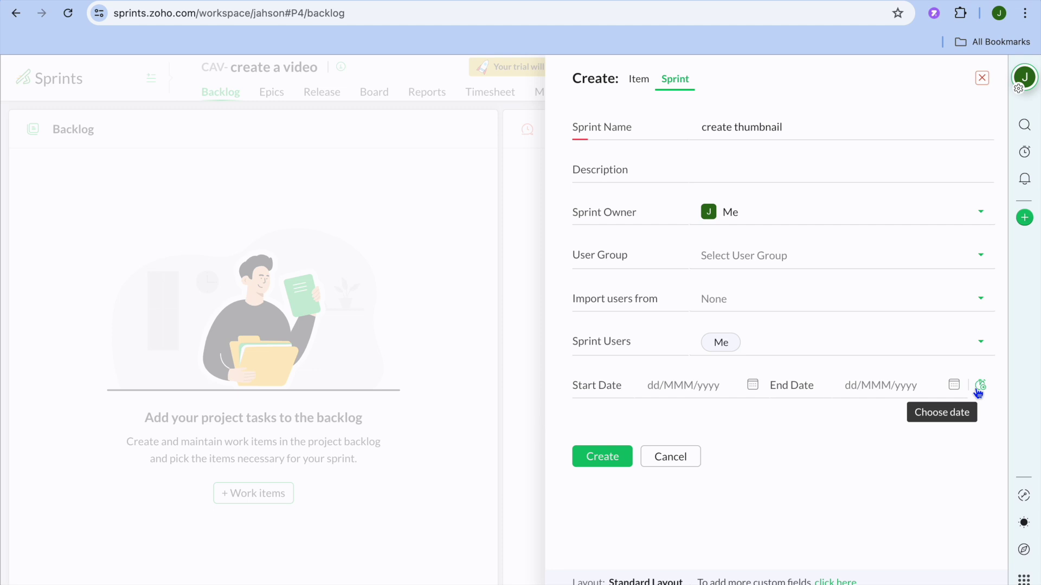
left_click(688, 388)
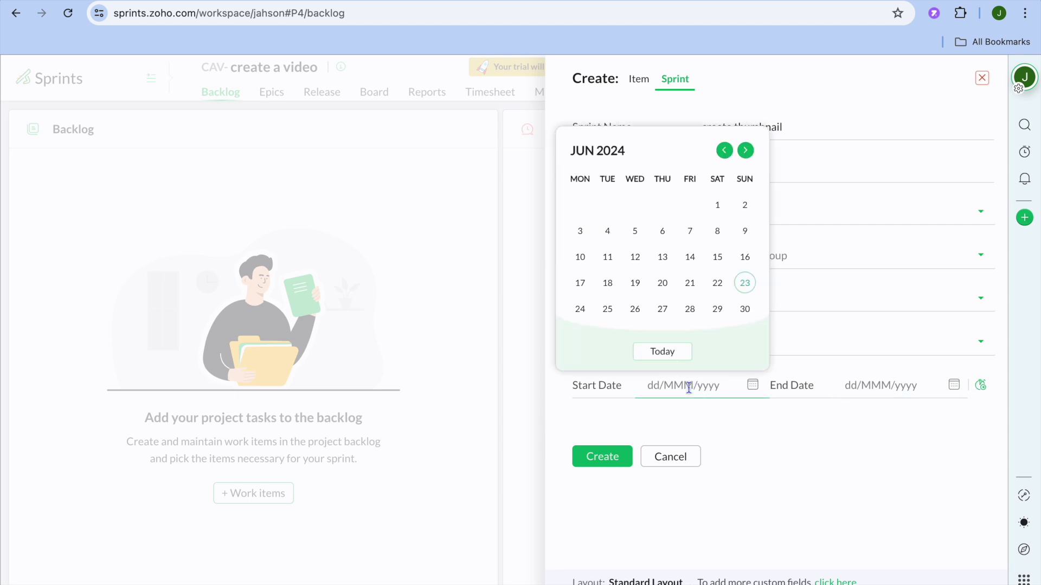
left_click(580, 309)
left_click(912, 386)
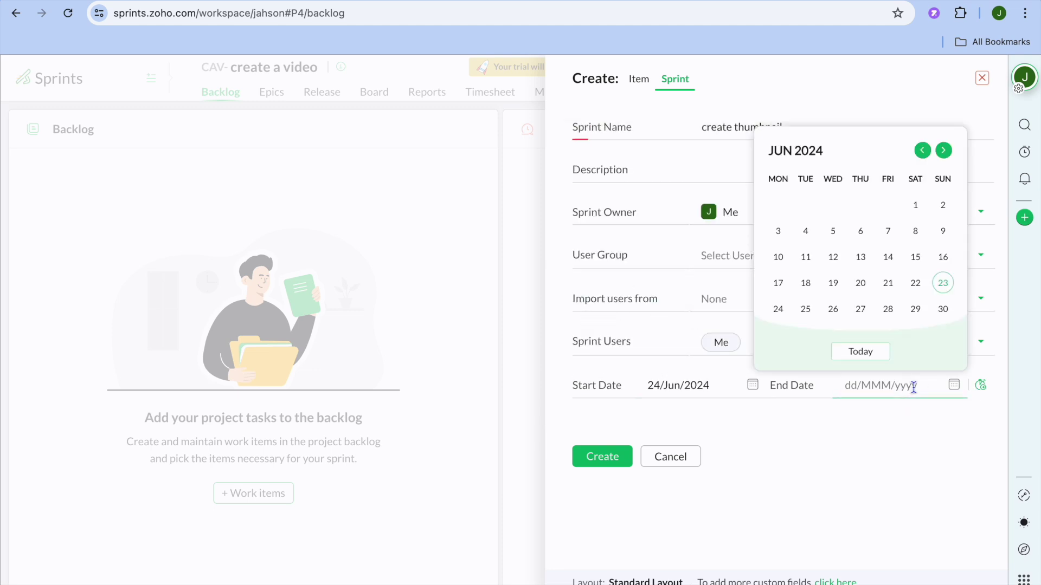
left_click(806, 310)
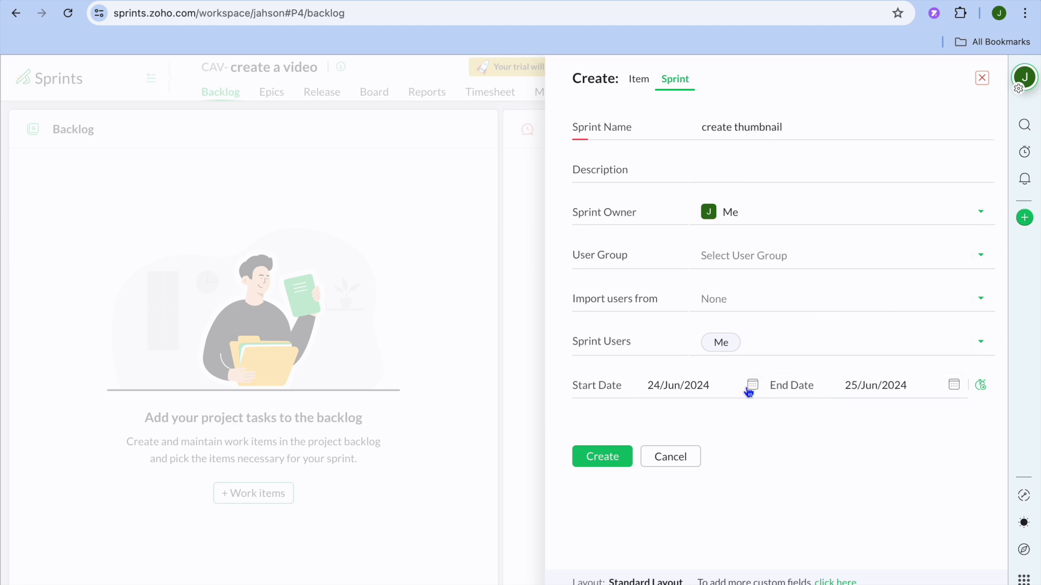
left_click(599, 458)
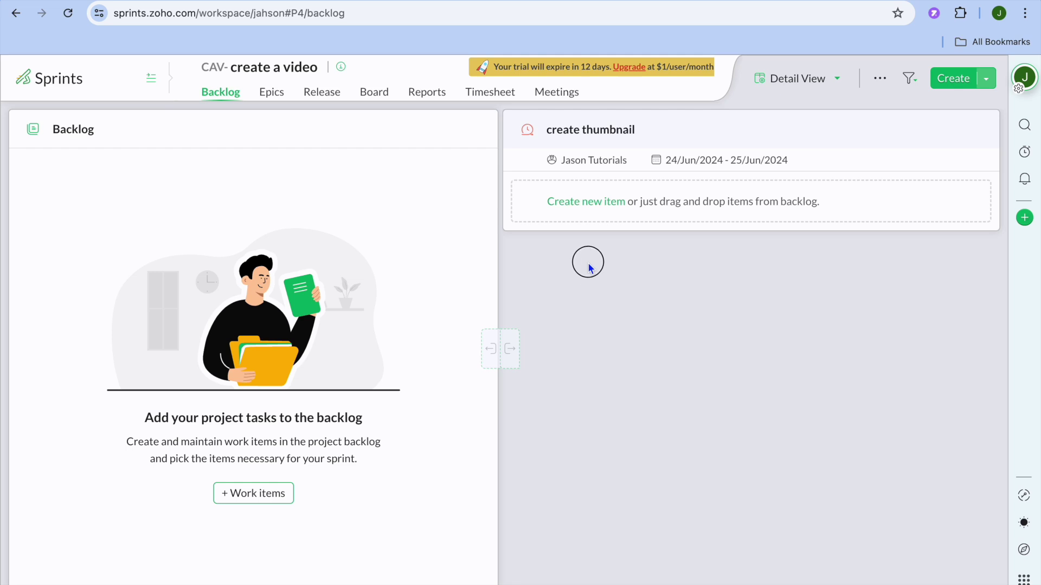
- Adjust the backlog view so the new 'create thumbnail' sprint card is visible
left_click_drag(577, 212, 569, 258)
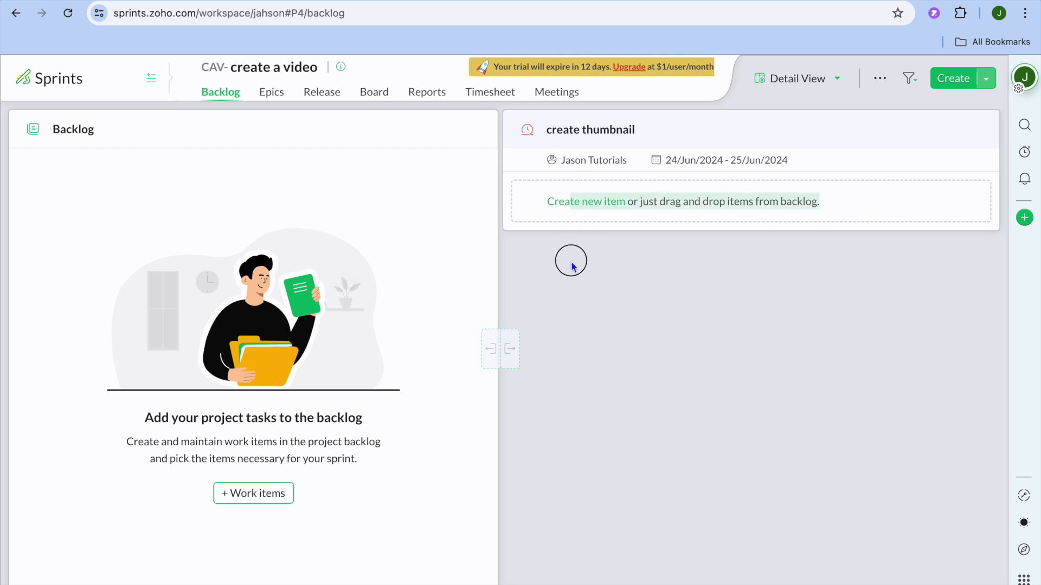
- Add work item CAV-I1 'create voiceover' to the create thumbnail sprint
left_click(571, 285)
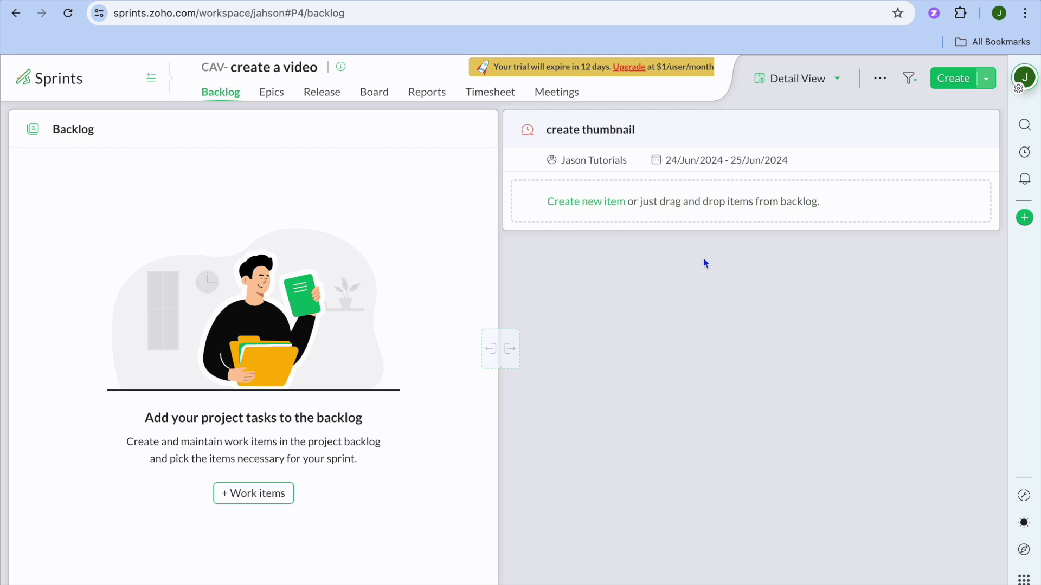
left_click(614, 203)
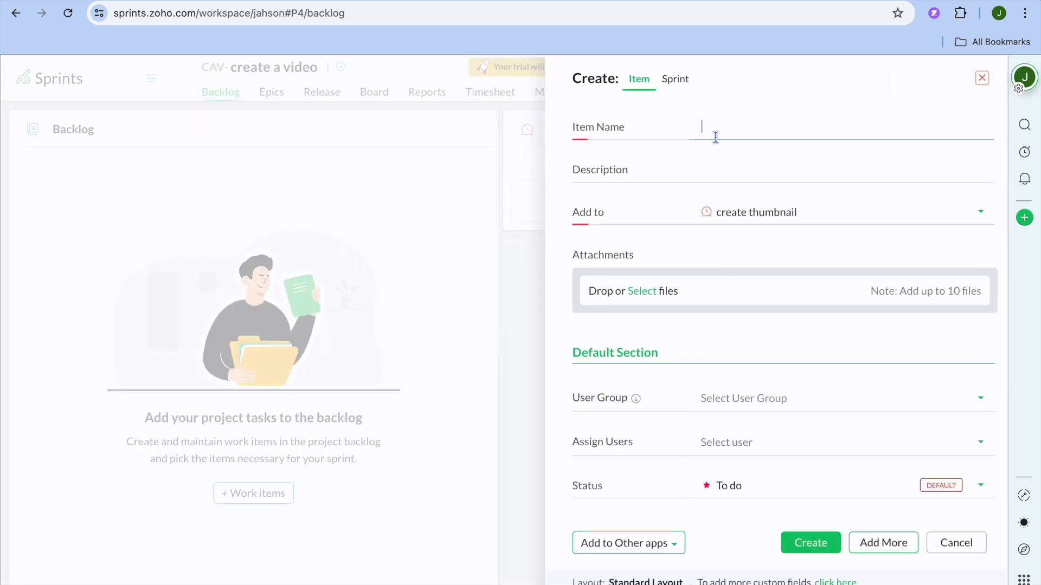
type("create voiceover")
left_click(813, 548)
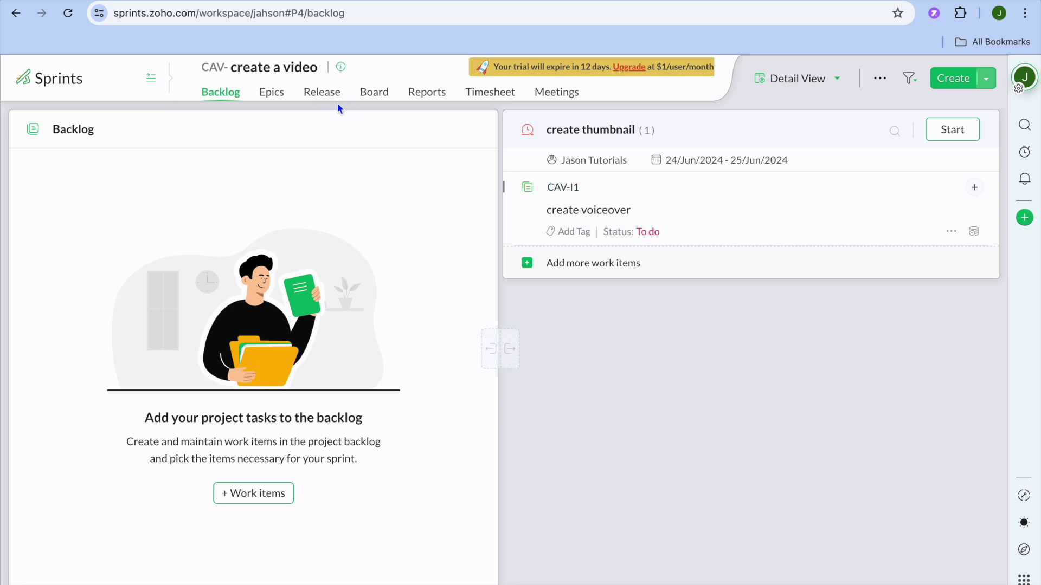
- Create the 'thumbnail' epic from the Epics page, leaving the owner unchanged
left_click(269, 97)
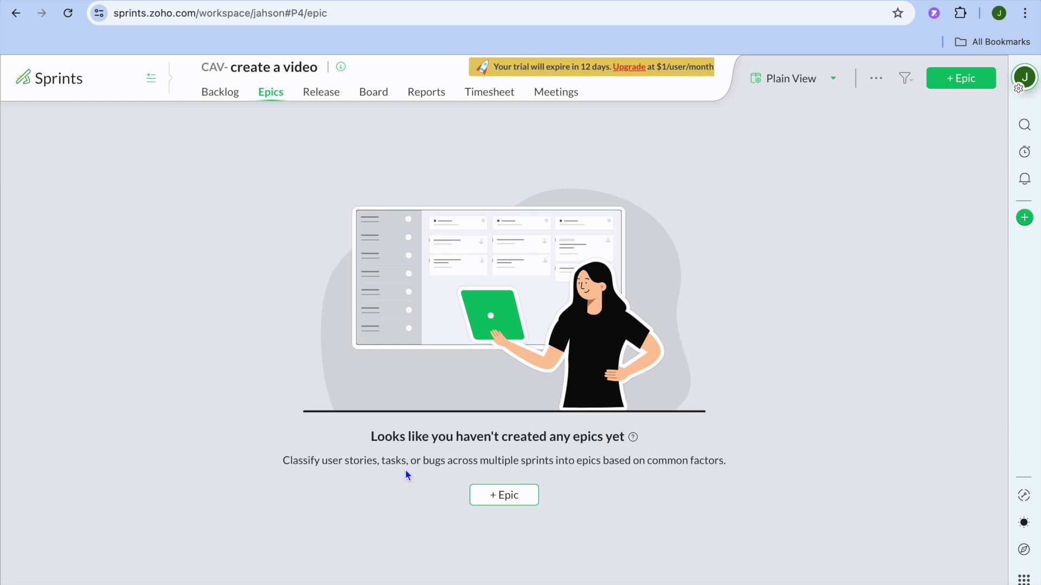
left_click(517, 498)
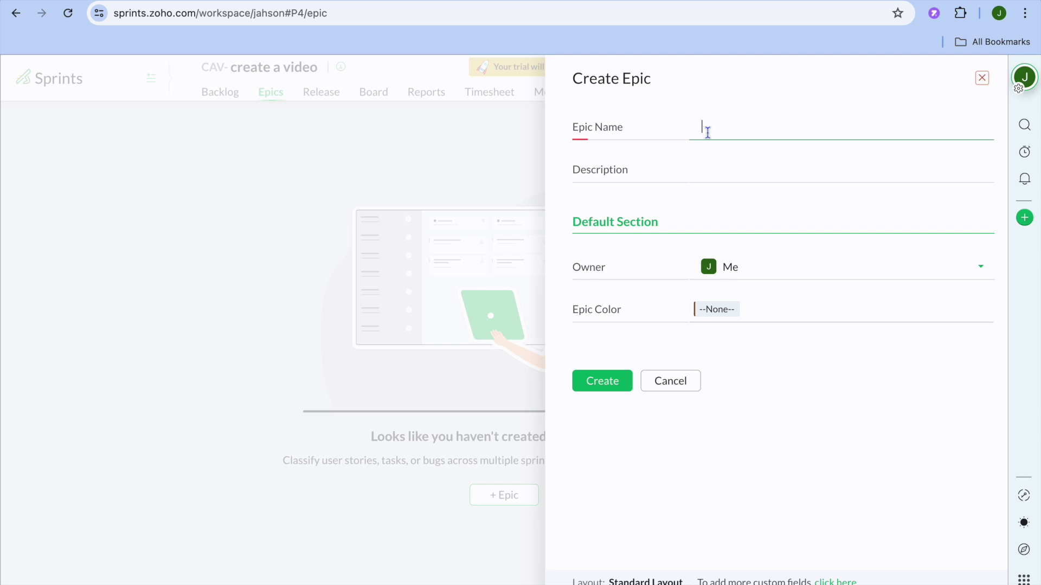
type("thumbnail")
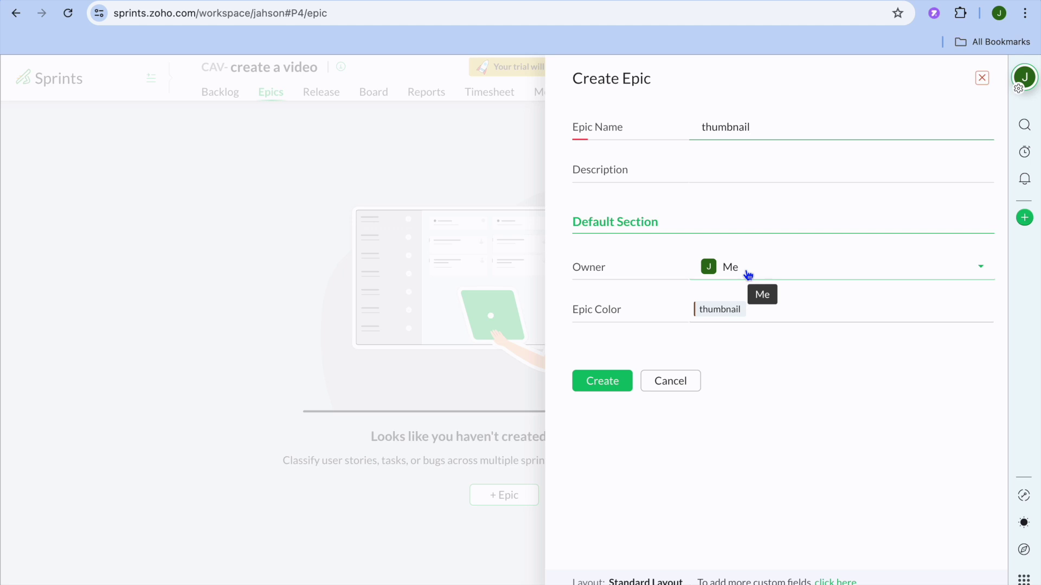
left_click(902, 271)
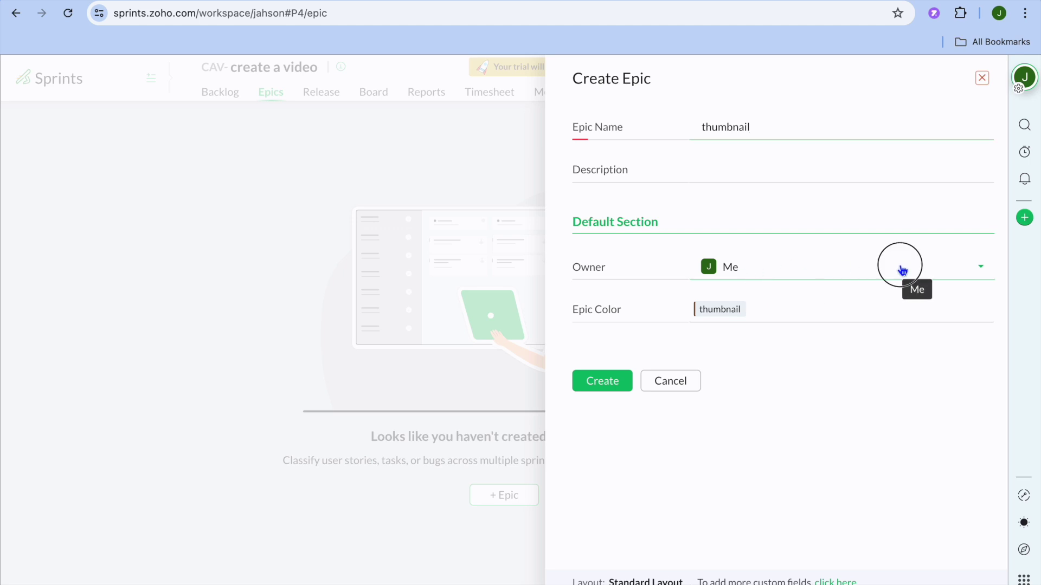
left_click(875, 457)
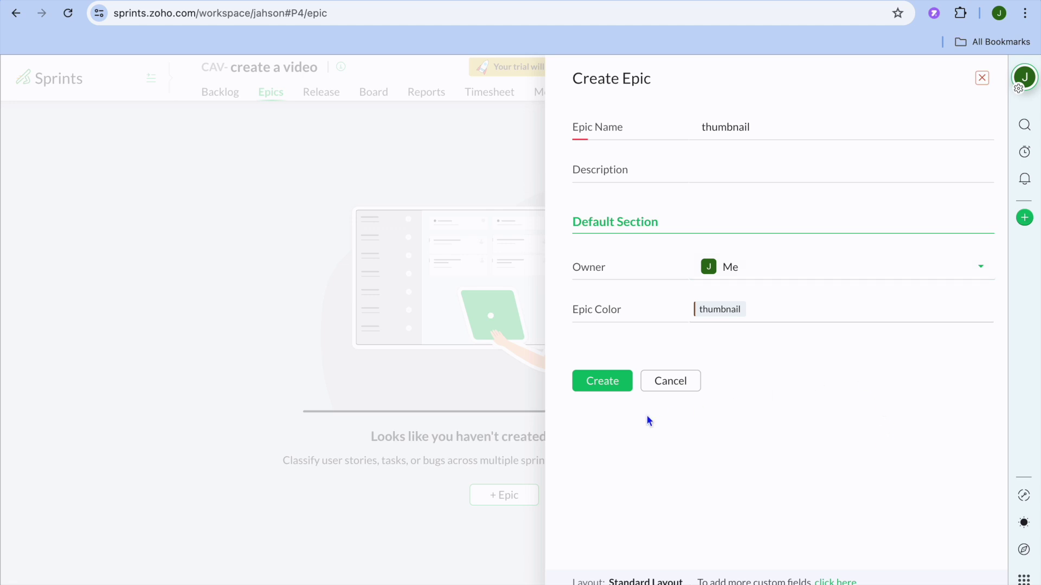
left_click(609, 384)
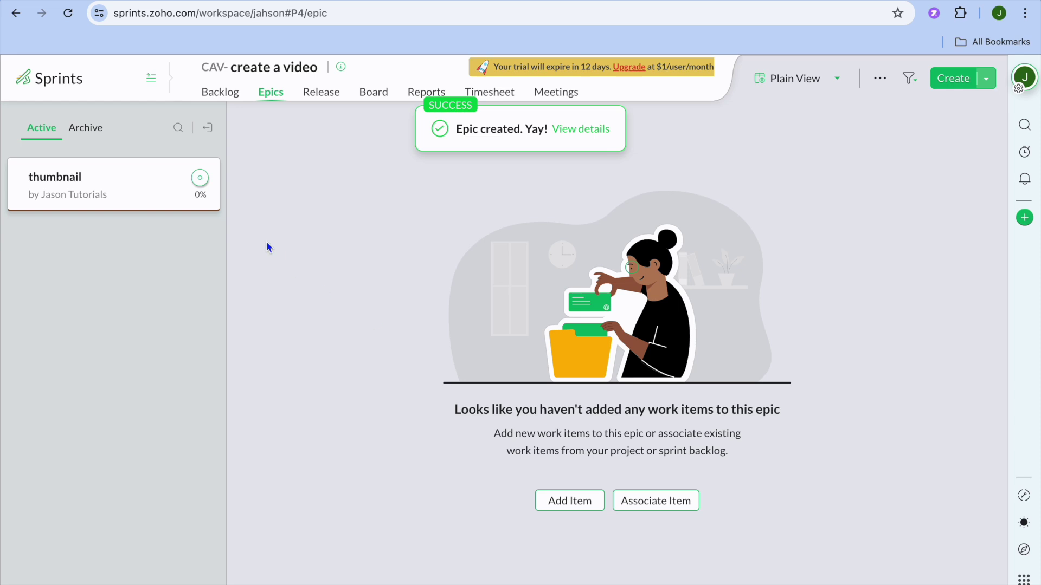
left_click(326, 98)
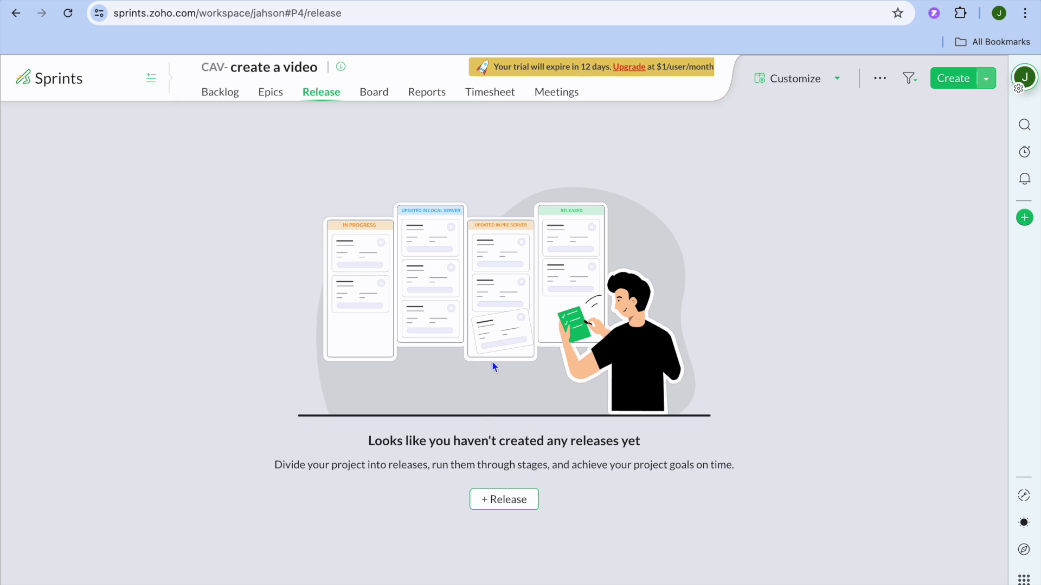
- Look over the Board page, then view the Burndown and Burnup sprint reports
left_click(379, 100)
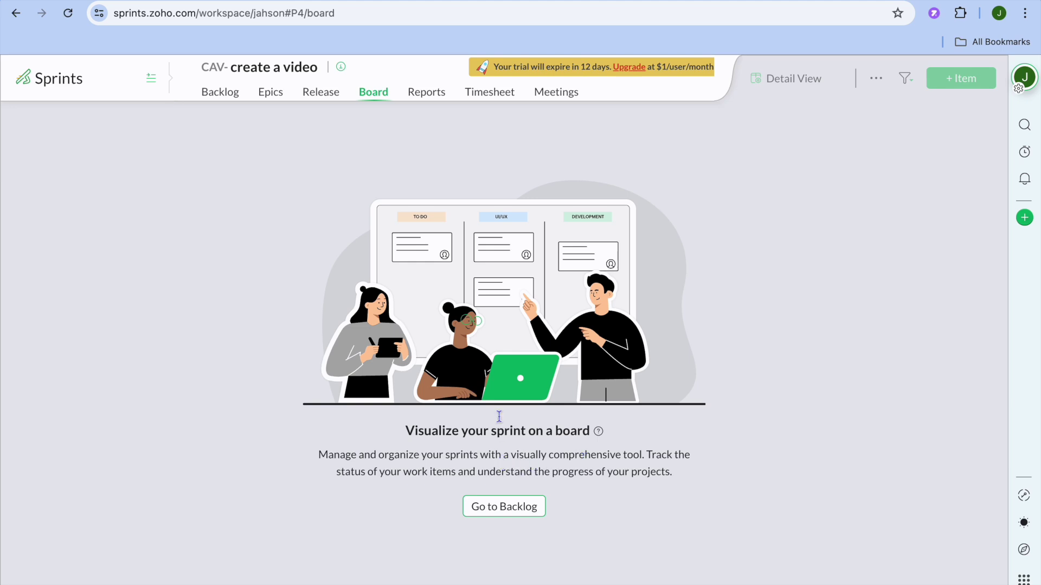
left_click(429, 95)
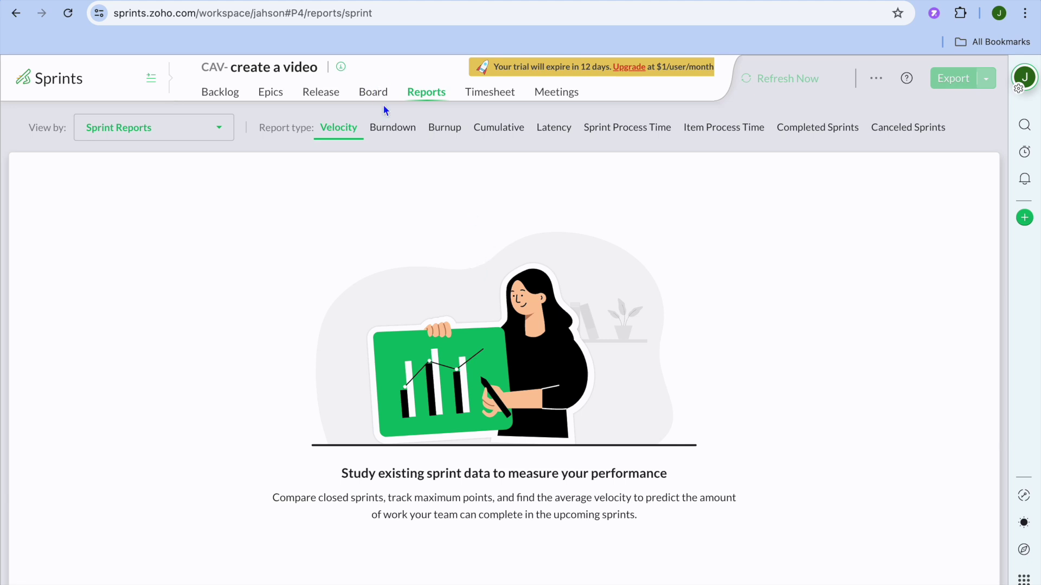
left_click(397, 132)
left_click(444, 130)
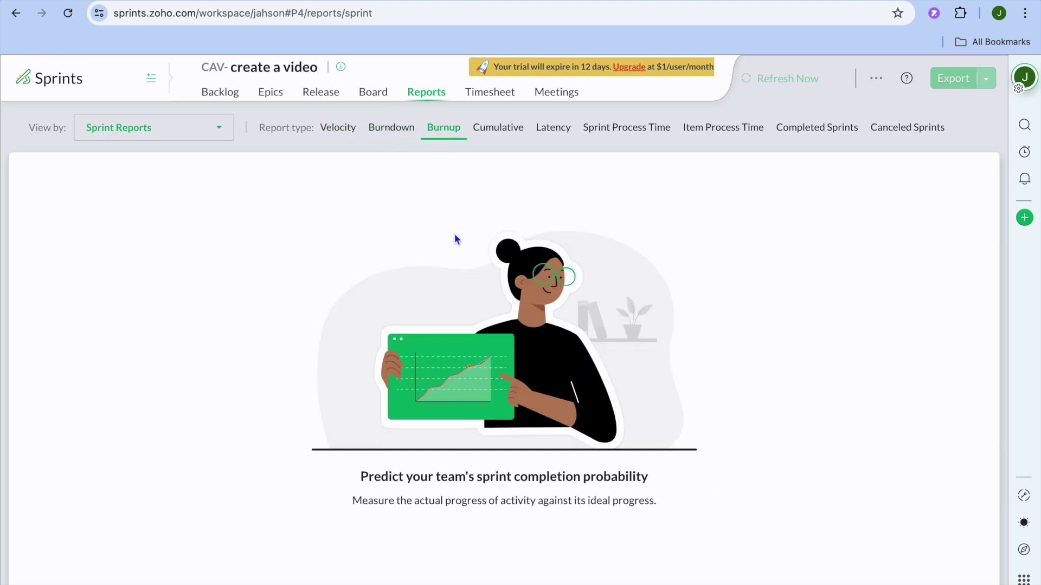
left_click(488, 94)
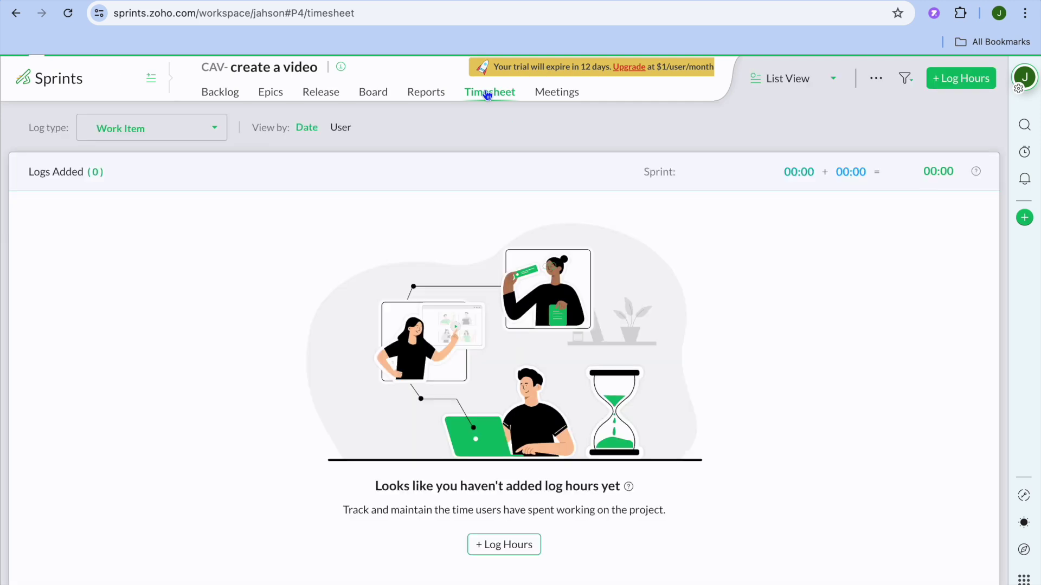
- Log 01:00 on 23/Jun/2024 against work item CAV-I1 'create voiceover'
left_click(513, 545)
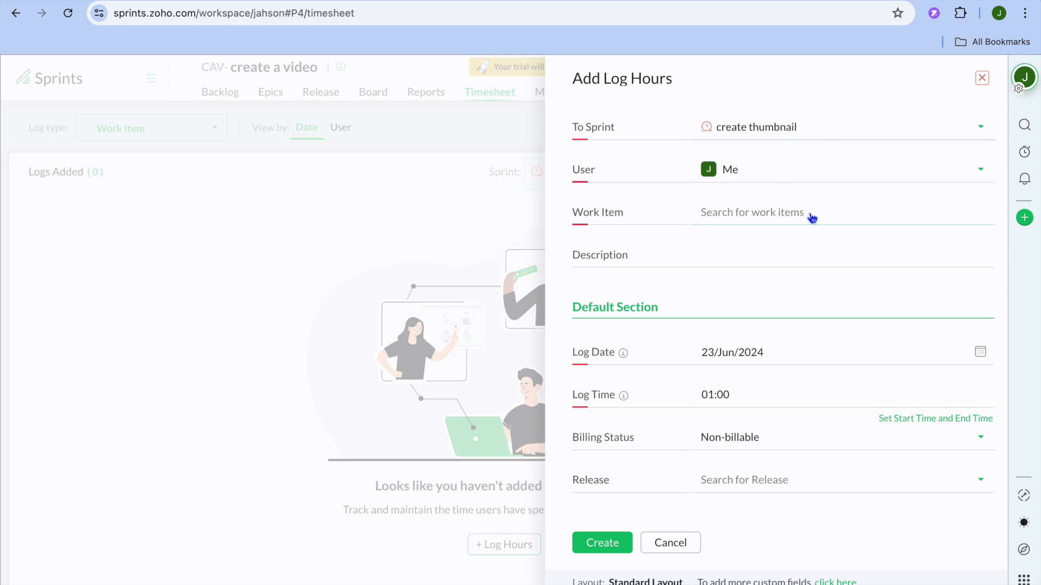
left_click(533, 520)
left_click(512, 548)
left_click(730, 220)
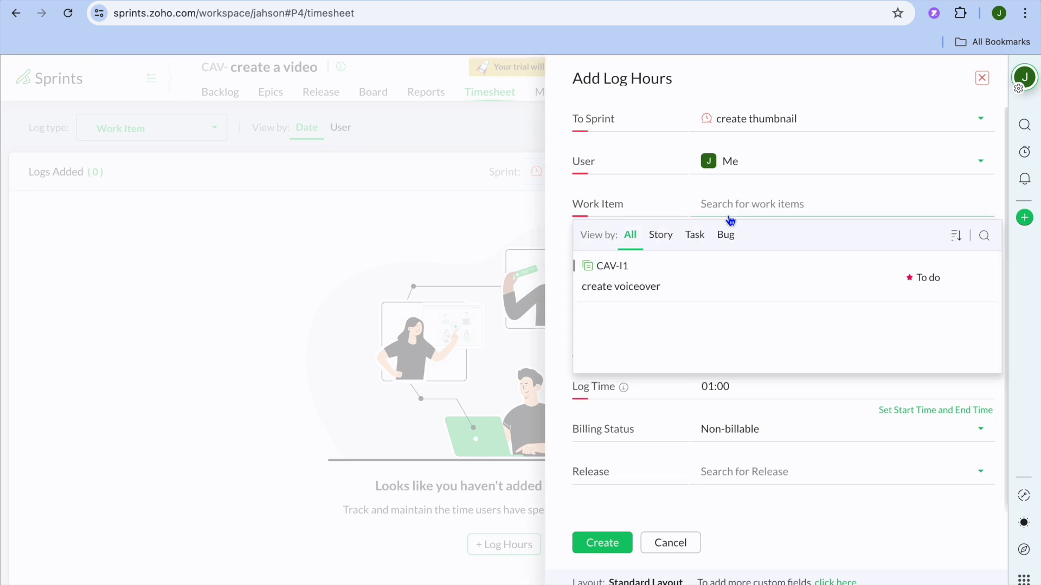
left_click(704, 286)
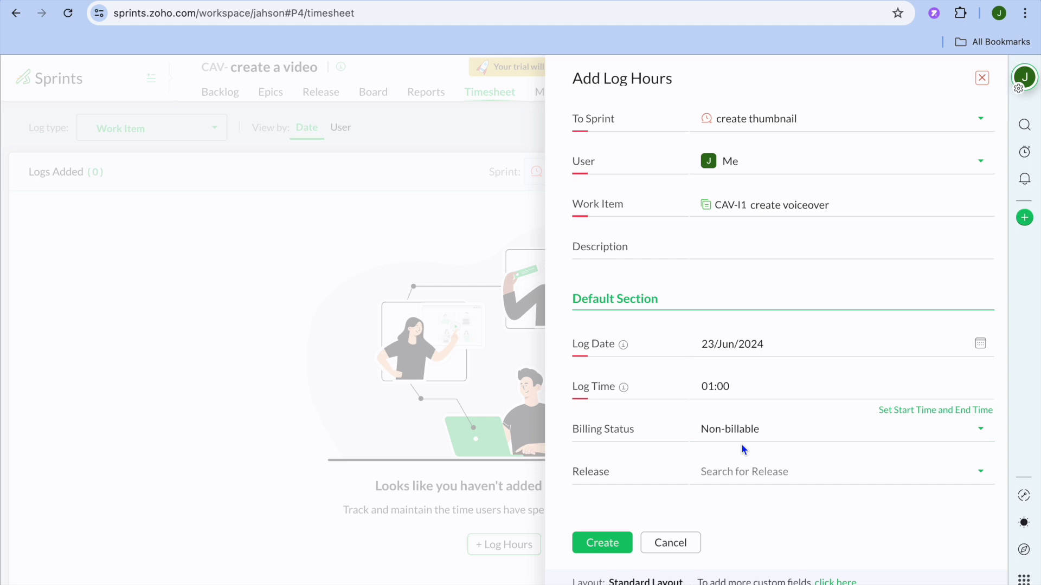
left_click(600, 543)
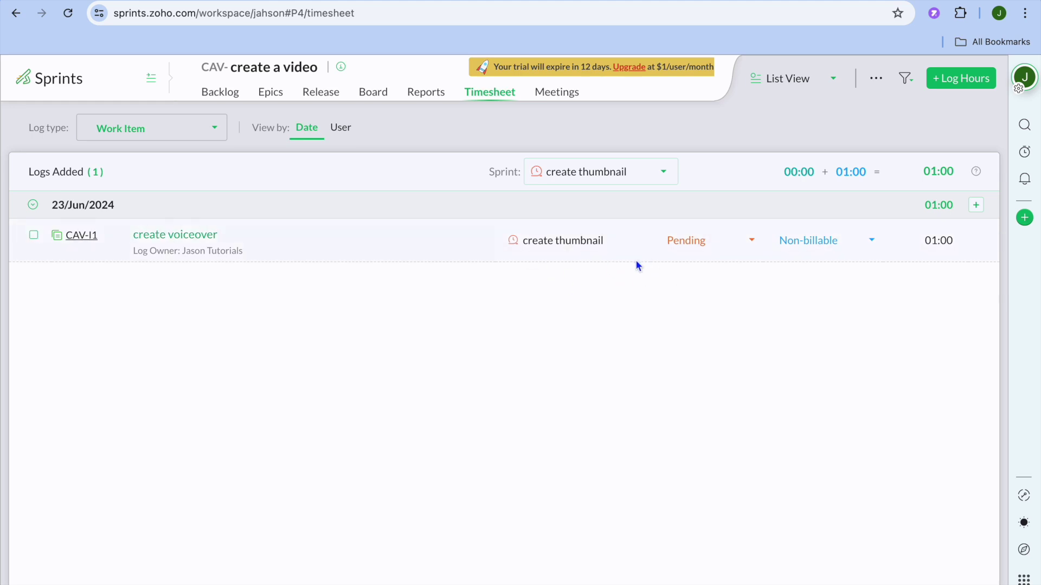
- Mark the 1-hour voiceover log as Approved and Billable
left_click(733, 243)
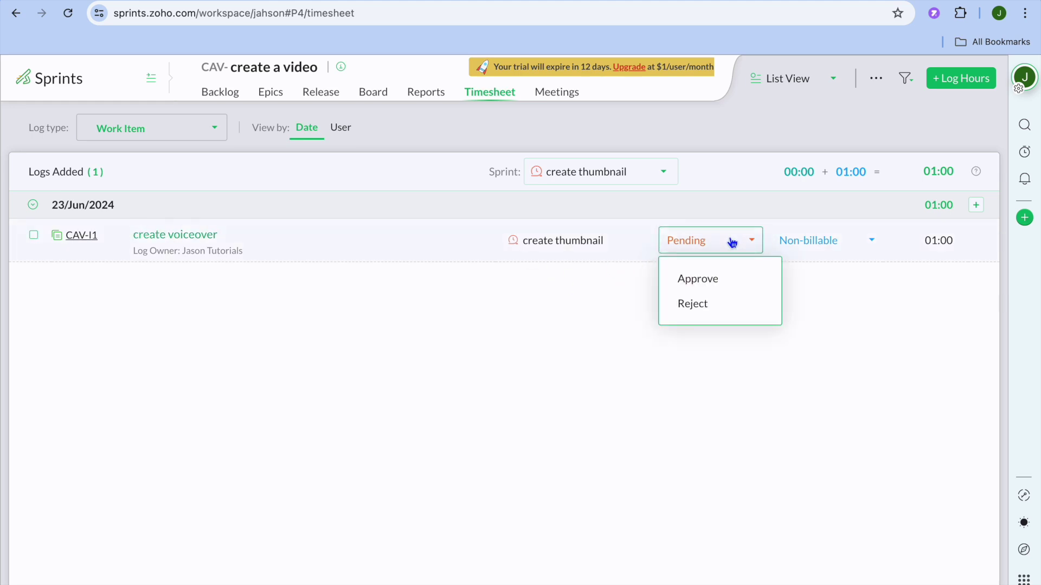
left_click(726, 288)
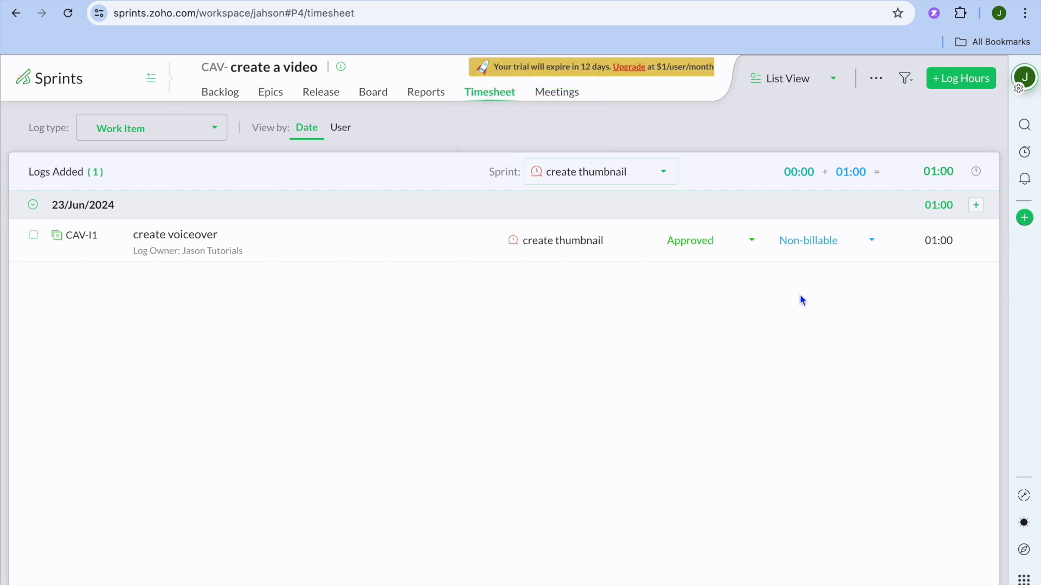
left_click(852, 244)
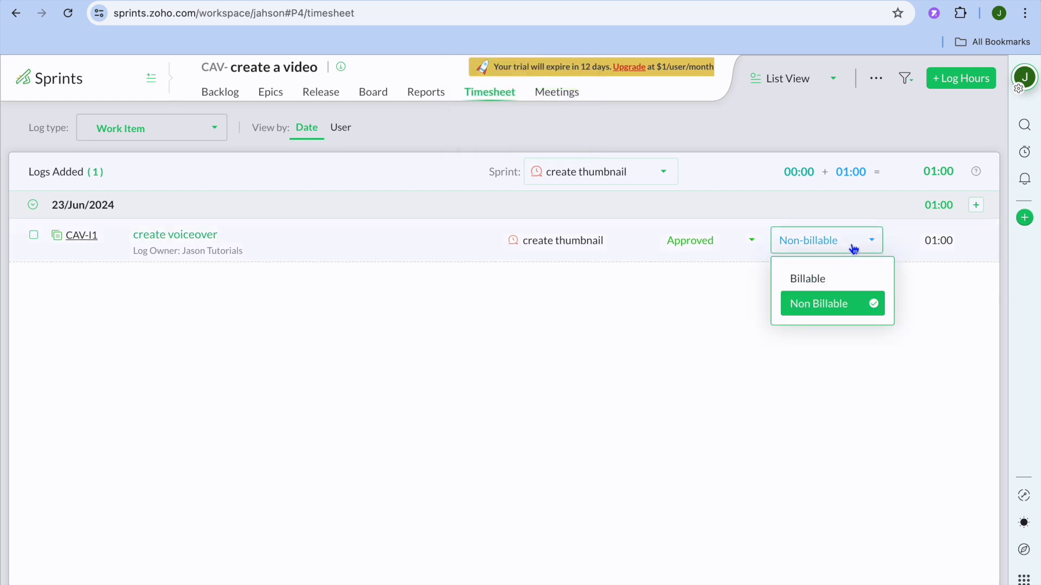
left_click(823, 281)
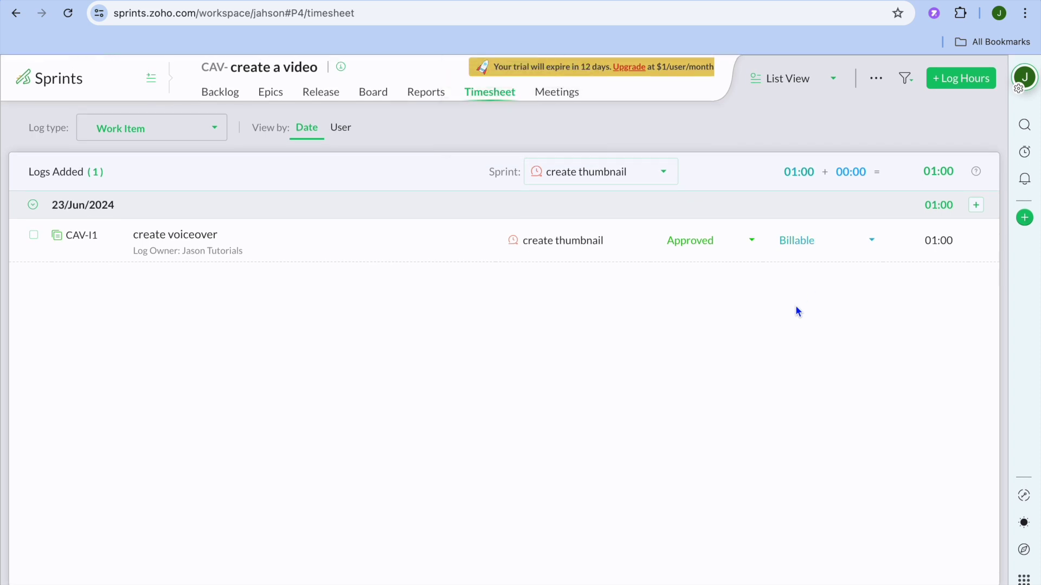
left_click(562, 99)
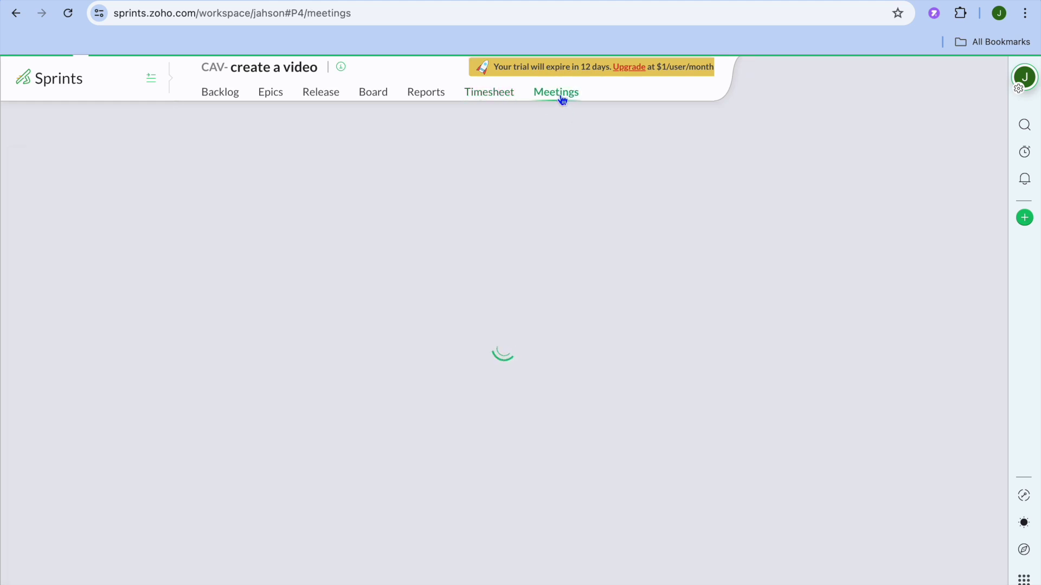